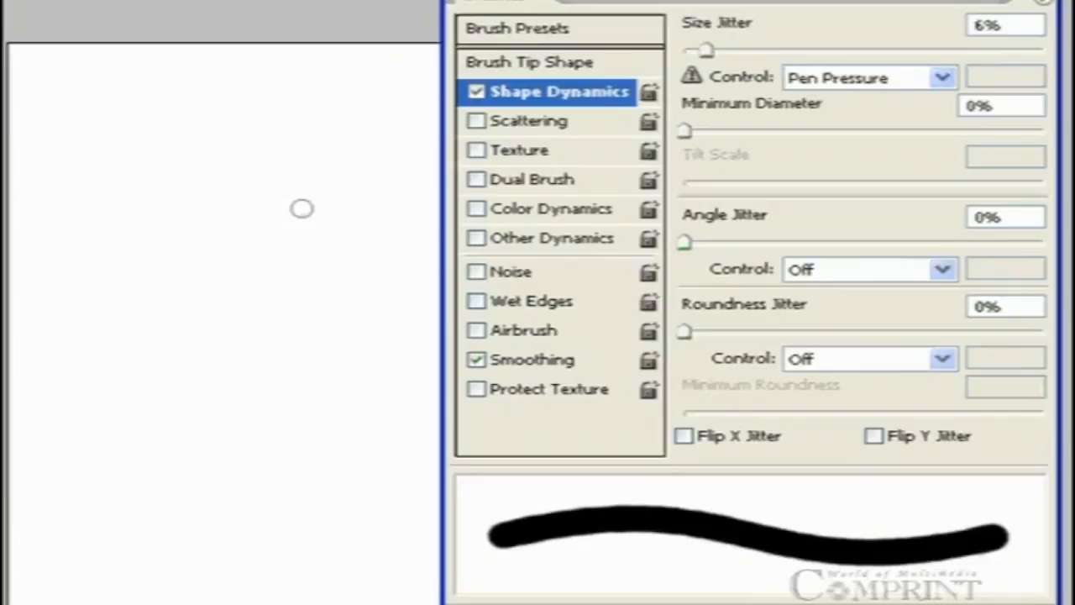
Enable Scattering for the brush and raise the scatter amount to 607%
{"action": "left_click", "coordinate": [519, 121]}
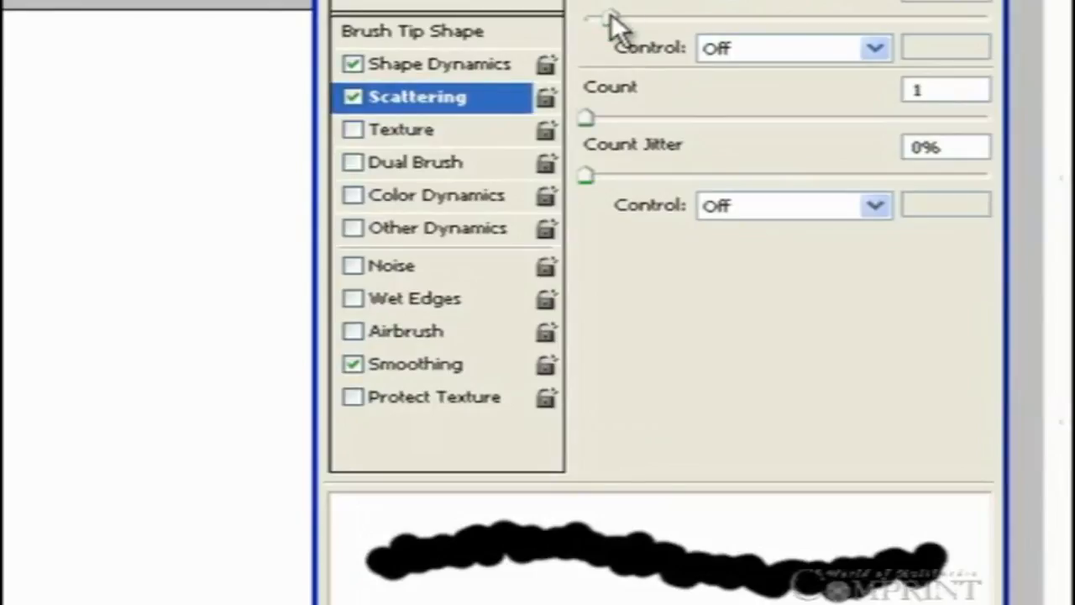
{"action": "mouse_move", "coordinate": [611, 19]}
{"action": "left_mouse_down"}
{"action": "mouse_move", "coordinate": [765, 20]}
{"action": "mouse_move", "coordinate": [647, 25]}
{"action": "mouse_move", "coordinate": [708, 26]}
{"action": "mouse_move", "coordinate": [680, 25]}
{"action": "left_mouse_up"}
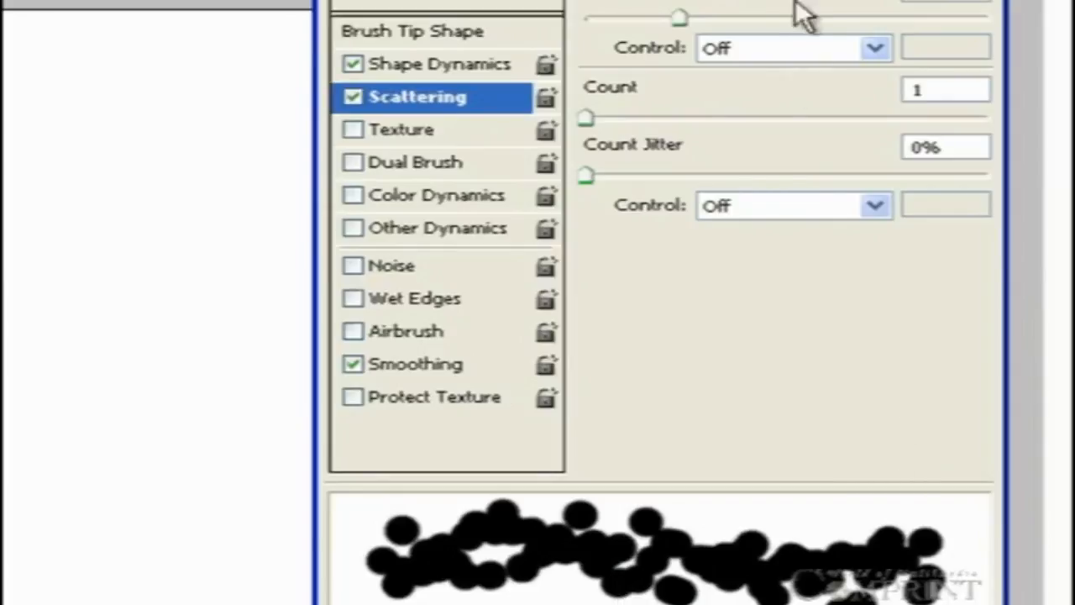
{"action": "left_click", "coordinate": [727, 2]}
{"action": "mouse_move", "coordinate": [692, 18]}
{"action": "left_mouse_down"}
{"action": "mouse_move", "coordinate": [900, 25]}
{"action": "mouse_move", "coordinate": [727, 24]}
{"action": "mouse_move", "coordinate": [869, 24]}
{"action": "mouse_move", "coordinate": [801, 29]}
{"action": "mouse_move", "coordinate": [865, 22]}
{"action": "mouse_move", "coordinate": [830, 21]}
{"action": "left_mouse_up"}
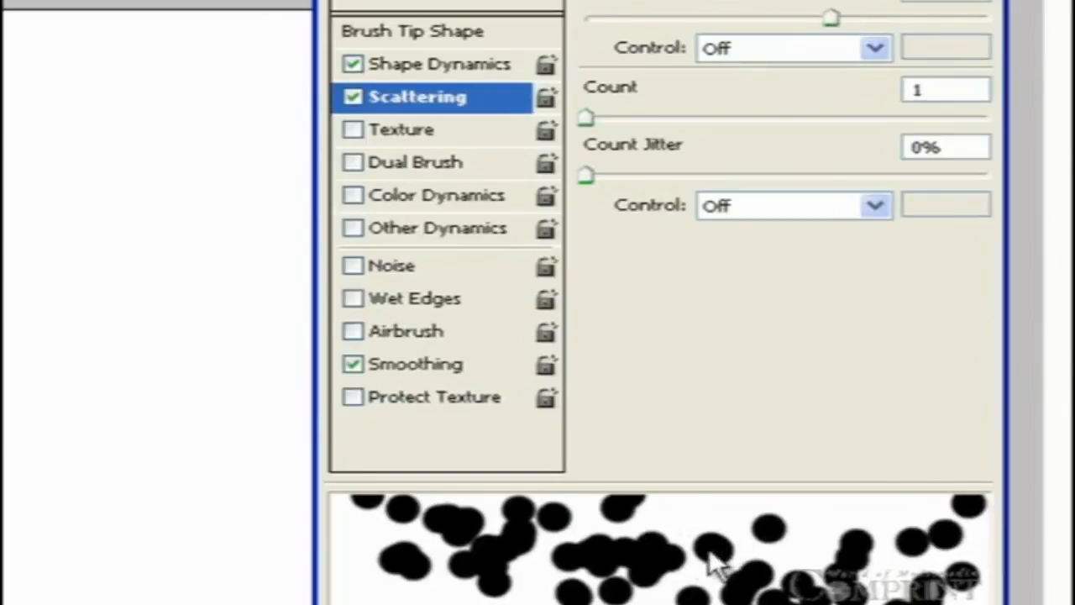
Set the scattering count to 2 and the count jitter to 50%
{"action": "mouse_move", "coordinate": [591, 114]}
{"action": "left_mouse_down"}
{"action": "mouse_move", "coordinate": [657, 115]}
{"action": "mouse_move", "coordinate": [600, 115]}
{"action": "left_mouse_up"}
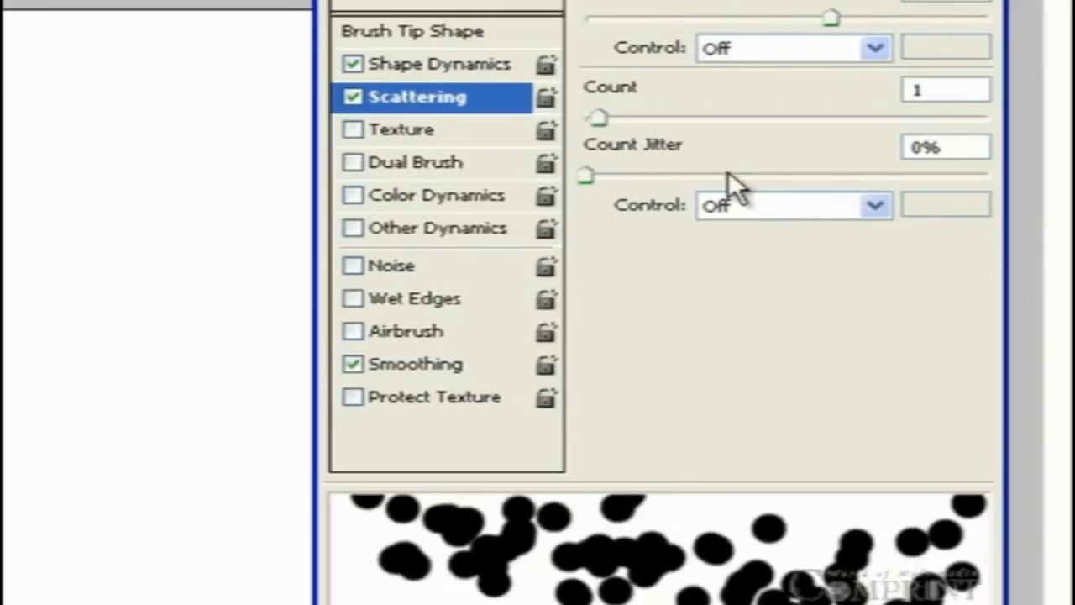
{"action": "left_click_drag", "start_coordinate": [584, 175], "coordinate": [686, 174]}
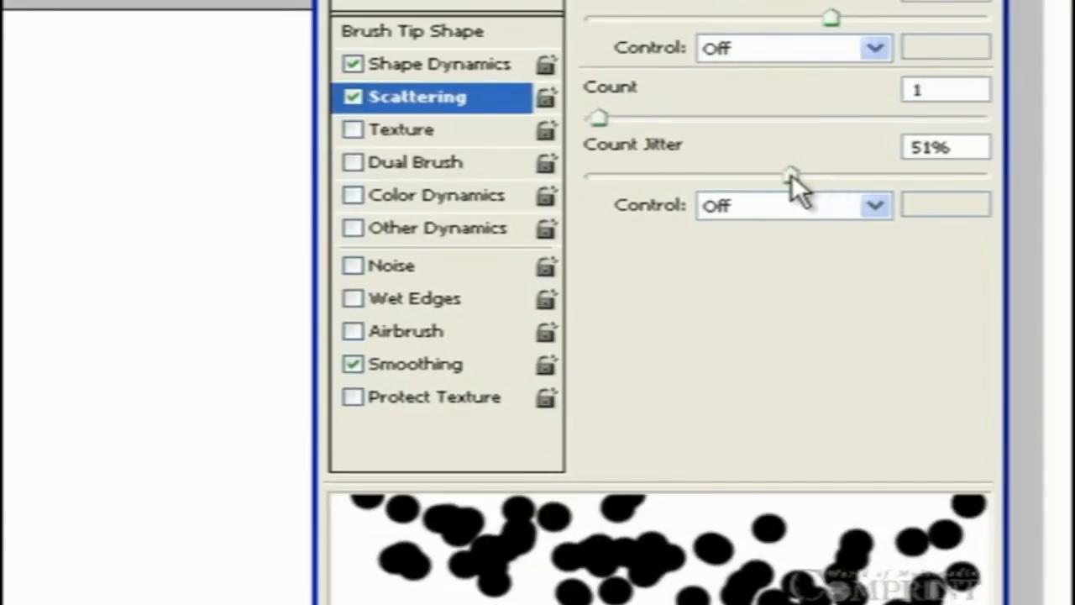
{"action": "left_click_drag", "start_coordinate": [602, 118], "coordinate": [611, 118]}
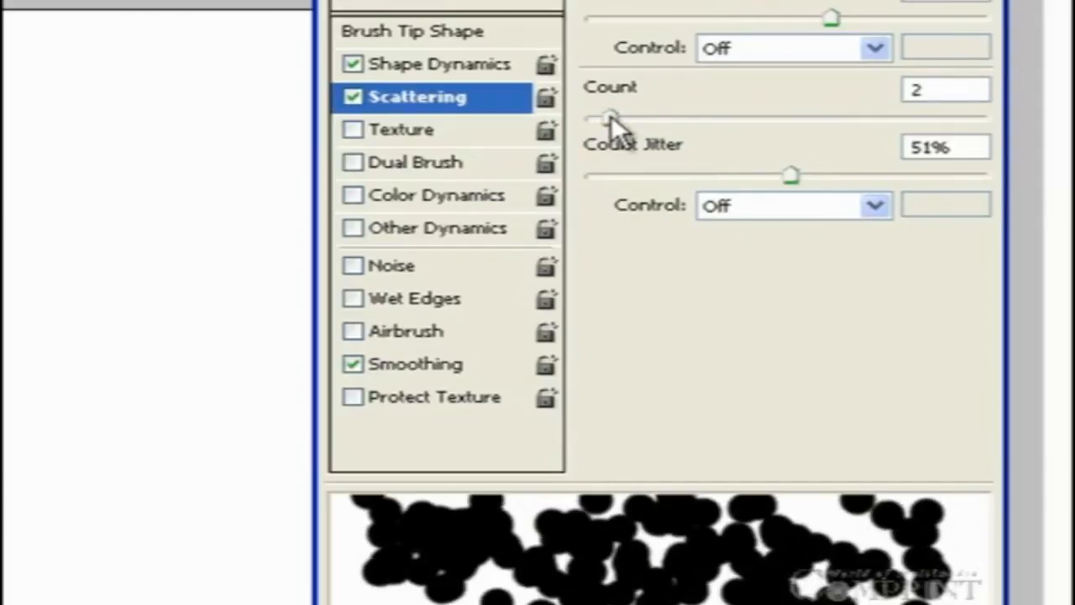
{"action": "left_click_drag", "start_coordinate": [799, 174], "coordinate": [653, 174]}
{"action": "mouse_move", "coordinate": [794, 175]}
{"action": "left_mouse_down"}
{"action": "mouse_move", "coordinate": [886, 173]}
{"action": "mouse_move", "coordinate": [704, 174]}
{"action": "mouse_move", "coordinate": [980, 170]}
{"action": "mouse_move", "coordinate": [801, 173]}
{"action": "mouse_move", "coordinate": [815, 175]}
{"action": "left_mouse_up"}
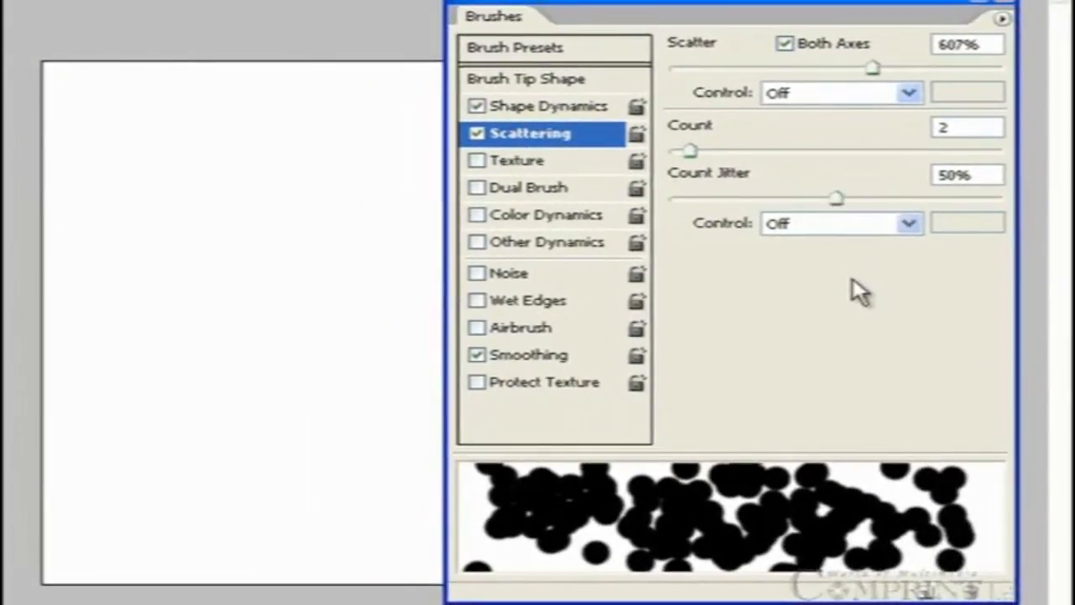
Paint a looping orange test stroke with the scattered brush on the canvas and undo it
{"action": "mouse_move", "coordinate": [244, 256]}
{"action": "left_mouse_down"}
{"action": "mouse_move", "coordinate": [216, 300]}
{"action": "mouse_move", "coordinate": [212, 367]}
{"action": "mouse_move", "coordinate": [267, 360]}
{"action": "mouse_move", "coordinate": [341, 257]}
{"action": "mouse_move", "coordinate": [308, 197]}
{"action": "mouse_move", "coordinate": [269, 174]}
{"action": "mouse_move", "coordinate": [167, 265]}
{"action": "left_mouse_up"}
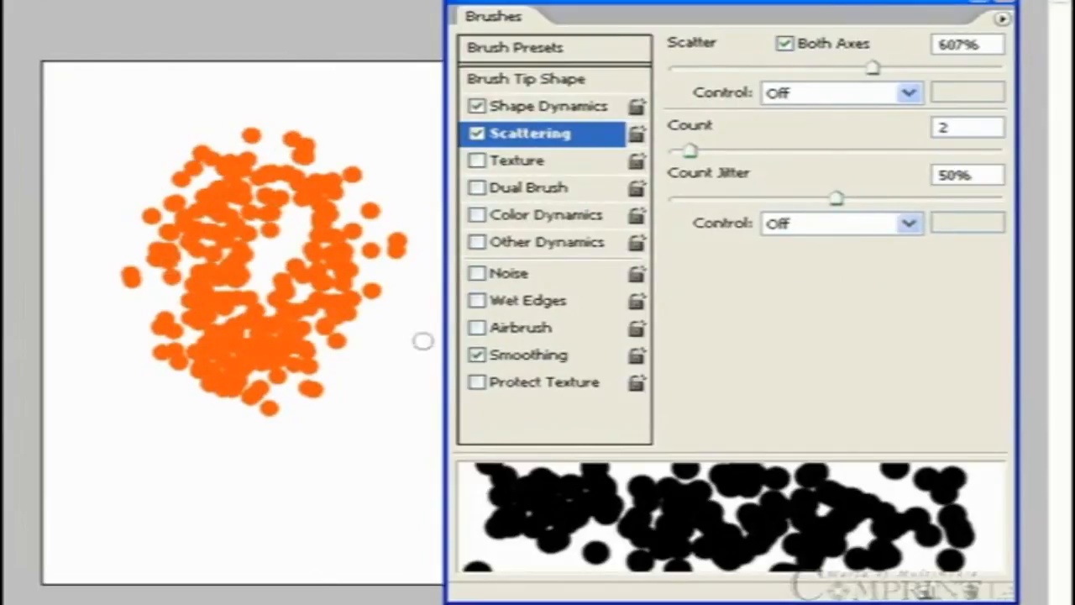
{"action": "key", "text": "ctrl+z"}
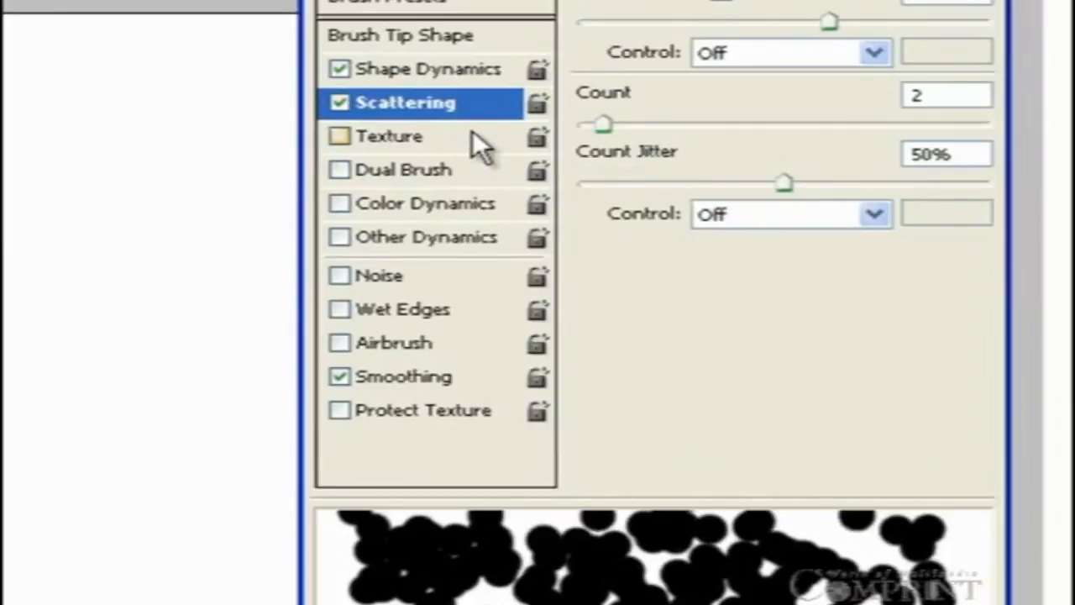
Enable Texture for the brush, try several patterns and choose the red rock pattern
{"action": "left_click", "coordinate": [464, 137]}
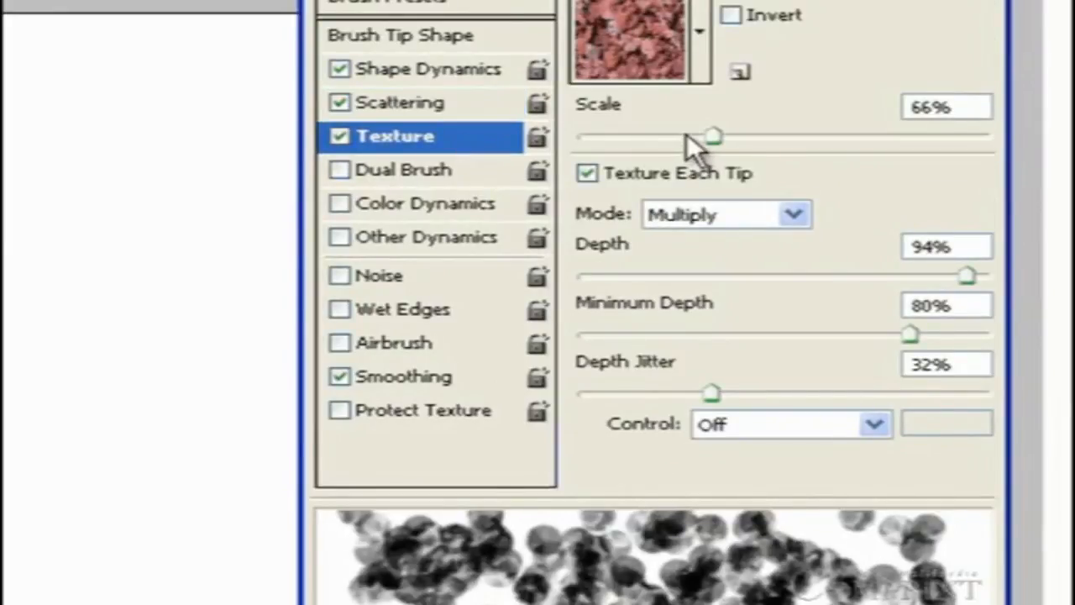
{"action": "left_click", "coordinate": [701, 32]}
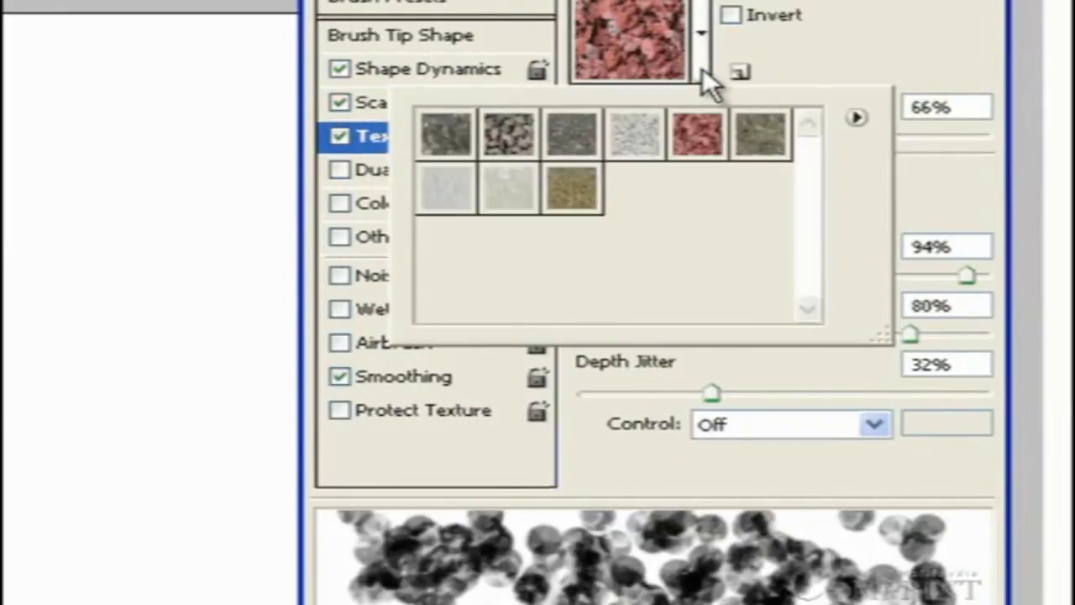
{"action": "mouse_move", "coordinate": [508, 135]}
{"action": "left_mouse_down"}
{"action": "mouse_move", "coordinate": [504, 222]}
{"action": "mouse_move", "coordinate": [510, 141]}
{"action": "left_mouse_up"}
{"action": "left_click", "coordinate": [711, 137]}
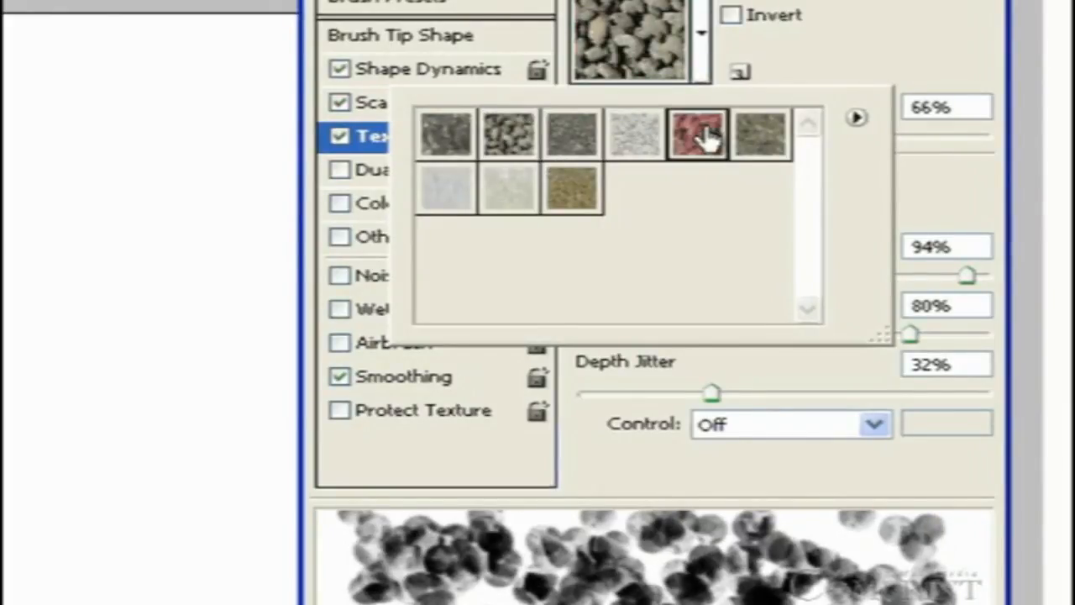
{"action": "left_click", "coordinate": [768, 137]}
{"action": "left_click", "coordinate": [575, 200]}
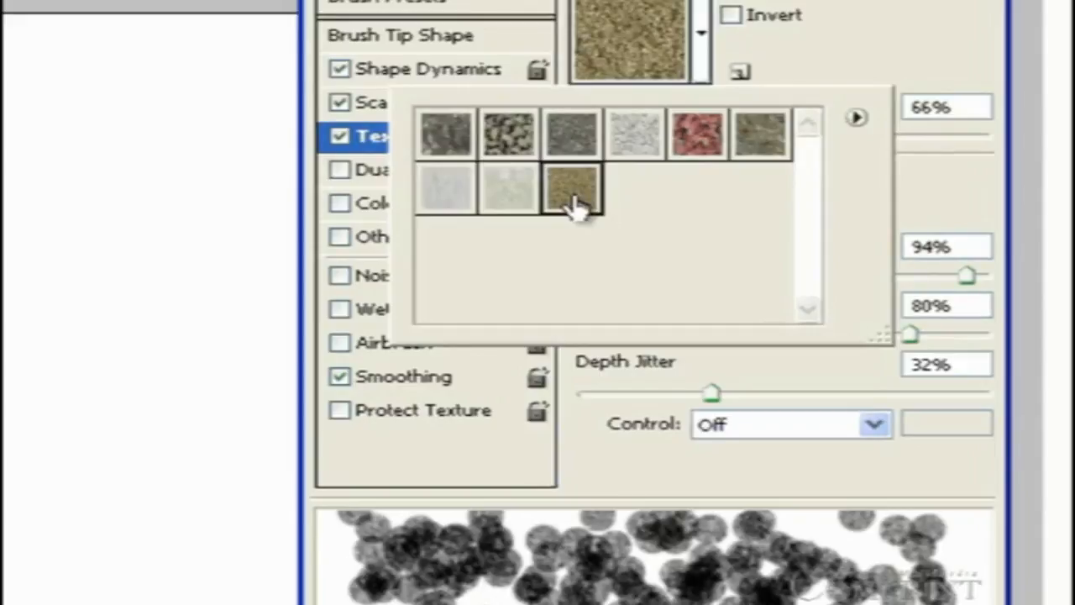
{"action": "left_click", "coordinate": [511, 141]}
{"action": "left_click", "coordinate": [695, 138]}
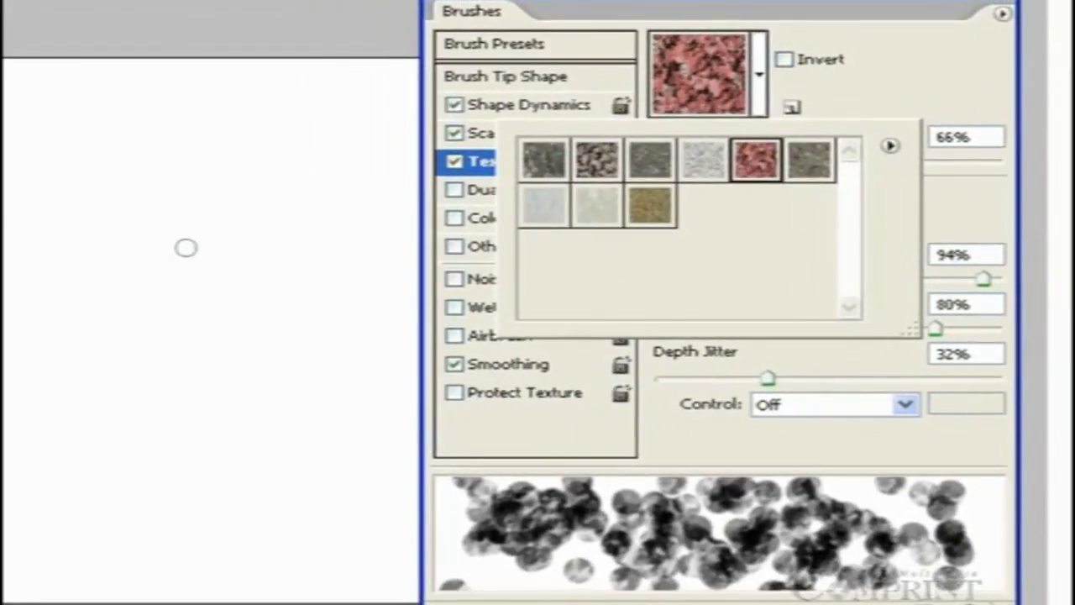
Paint winding orange strokes across the canvas with the scattered, textured brush
{"action": "left_click", "coordinate": [186, 247]}
{"action": "mouse_move", "coordinate": [186, 247]}
{"action": "left_mouse_down"}
{"action": "mouse_move", "coordinate": [257, 245]}
{"action": "mouse_move", "coordinate": [278, 280]}
{"action": "mouse_move", "coordinate": [239, 333]}
{"action": "mouse_move", "coordinate": [171, 364]}
{"action": "mouse_move", "coordinate": [136, 419]}
{"action": "mouse_move", "coordinate": [154, 439]}
{"action": "mouse_move", "coordinate": [228, 457]}
{"action": "mouse_move", "coordinate": [311, 442]}
{"action": "left_mouse_up"}
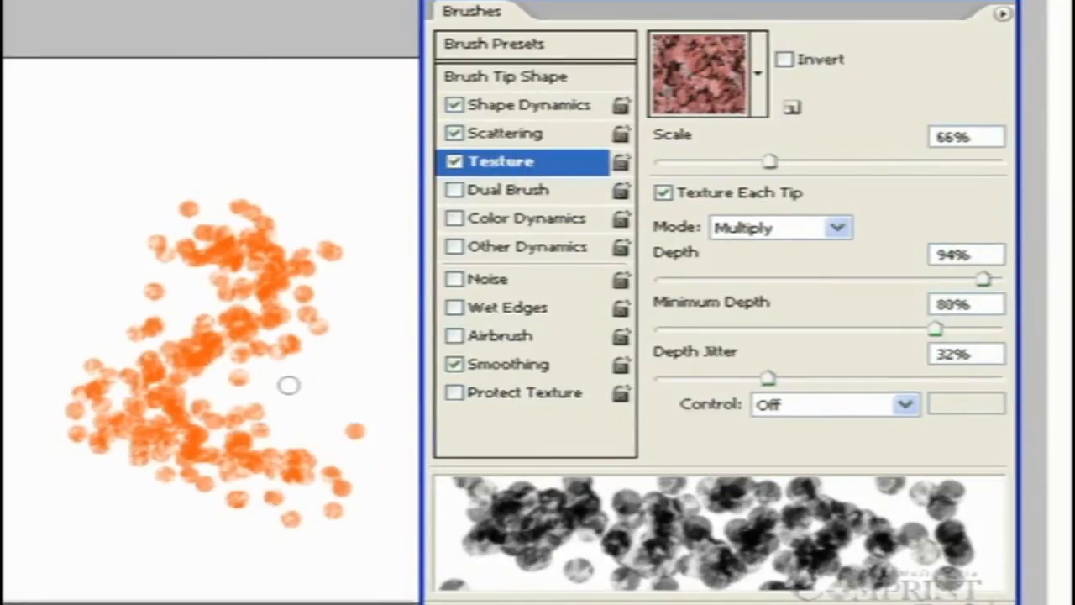
{"action": "mouse_move", "coordinate": [289, 378]}
{"action": "left_mouse_down"}
{"action": "mouse_move", "coordinate": [324, 391]}
{"action": "mouse_move", "coordinate": [353, 302]}
{"action": "mouse_move", "coordinate": [285, 176]}
{"action": "mouse_move", "coordinate": [193, 159]}
{"action": "mouse_move", "coordinate": [120, 288]}
{"action": "mouse_move", "coordinate": [29, 277]}
{"action": "left_mouse_up"}
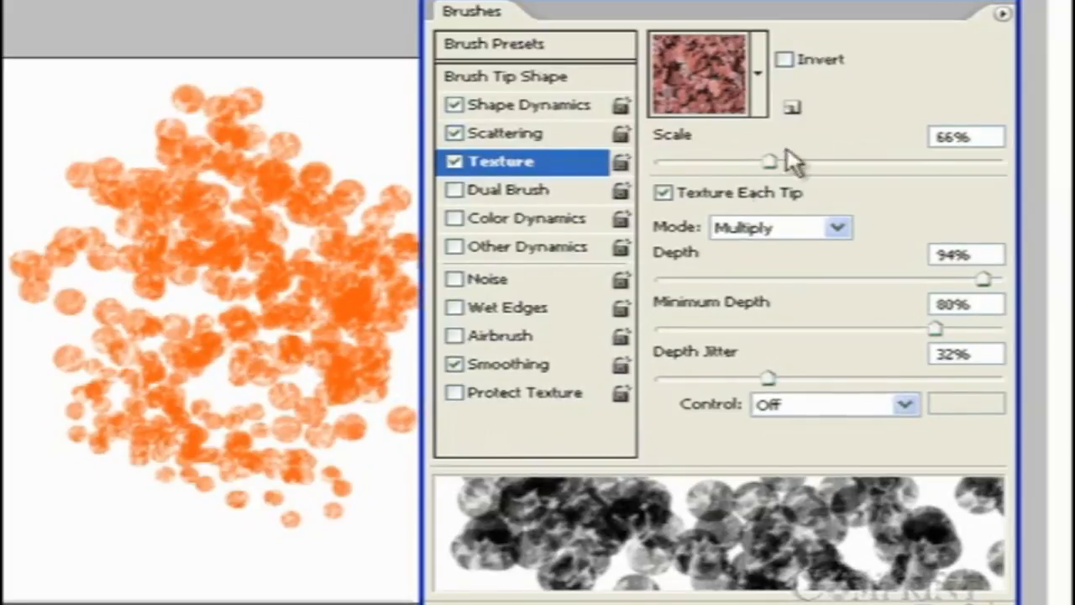
Load the Patterns 2 set for the brush texture, pick the purple pattern and paint a test stroke
{"action": "left_click", "coordinate": [760, 94]}
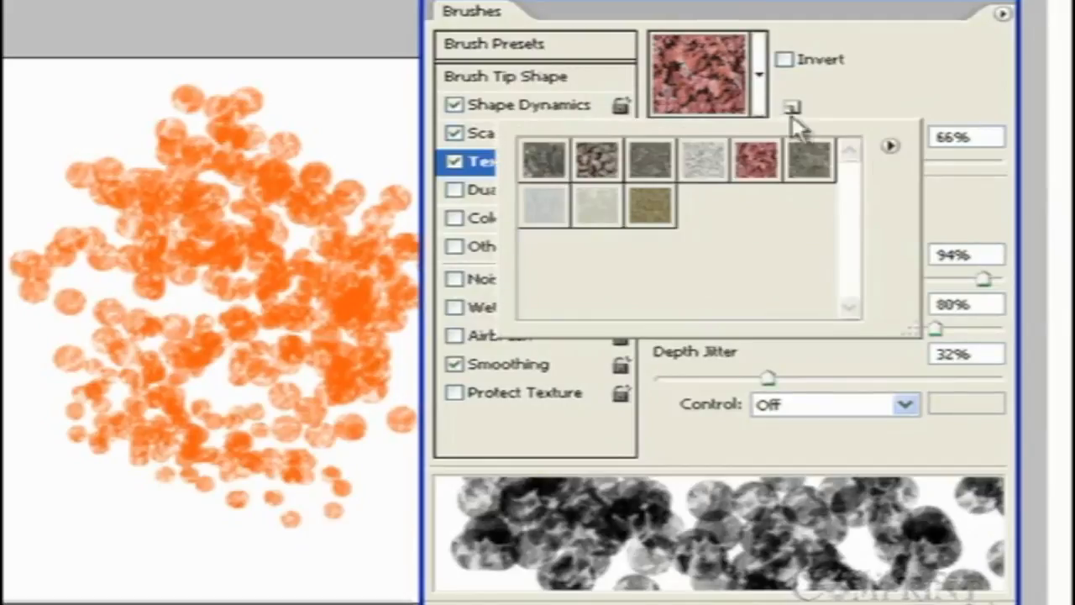
{"action": "left_click", "coordinate": [890, 148]}
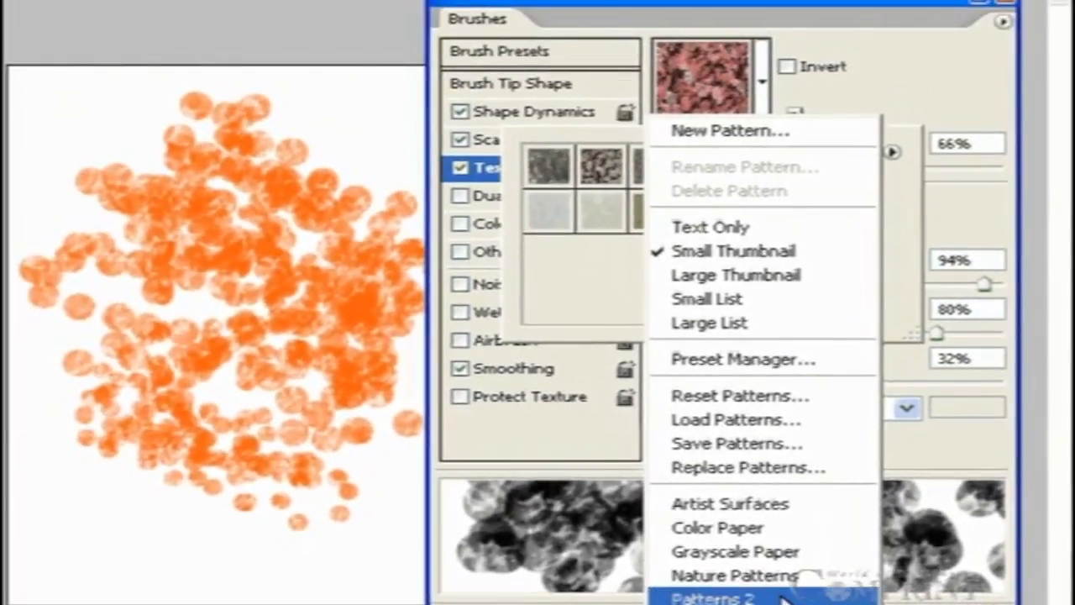
{"action": "left_click", "coordinate": [785, 598]}
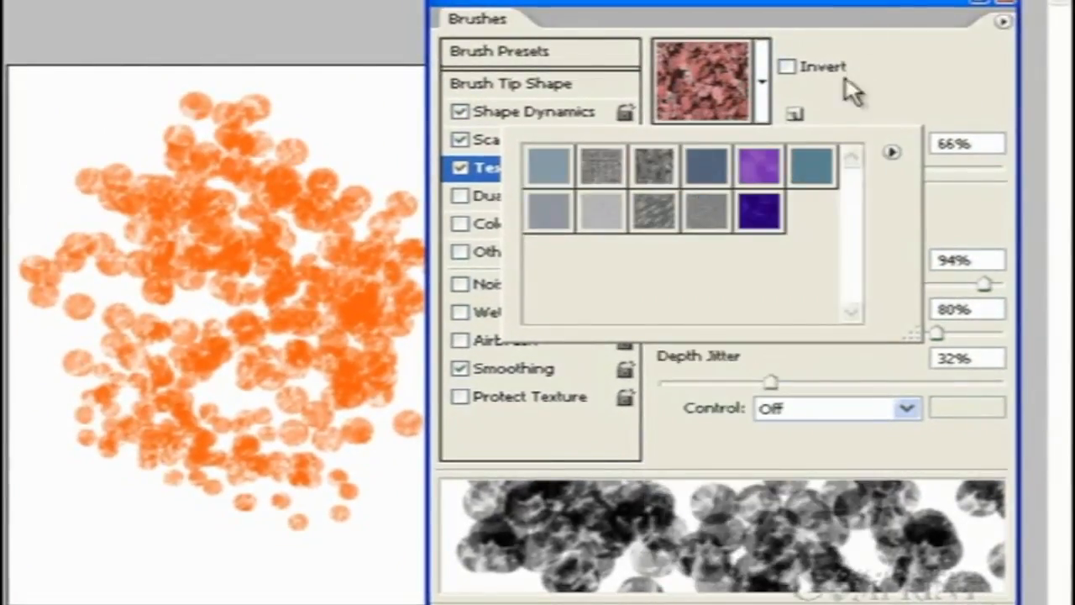
{"action": "double_click", "coordinate": [759, 168]}
{"action": "mouse_move", "coordinate": [287, 102]}
{"action": "left_mouse_down"}
{"action": "mouse_move", "coordinate": [350, 113]}
{"action": "mouse_move", "coordinate": [137, 127]}
{"action": "mouse_move", "coordinate": [80, 195]}
{"action": "left_mouse_up"}
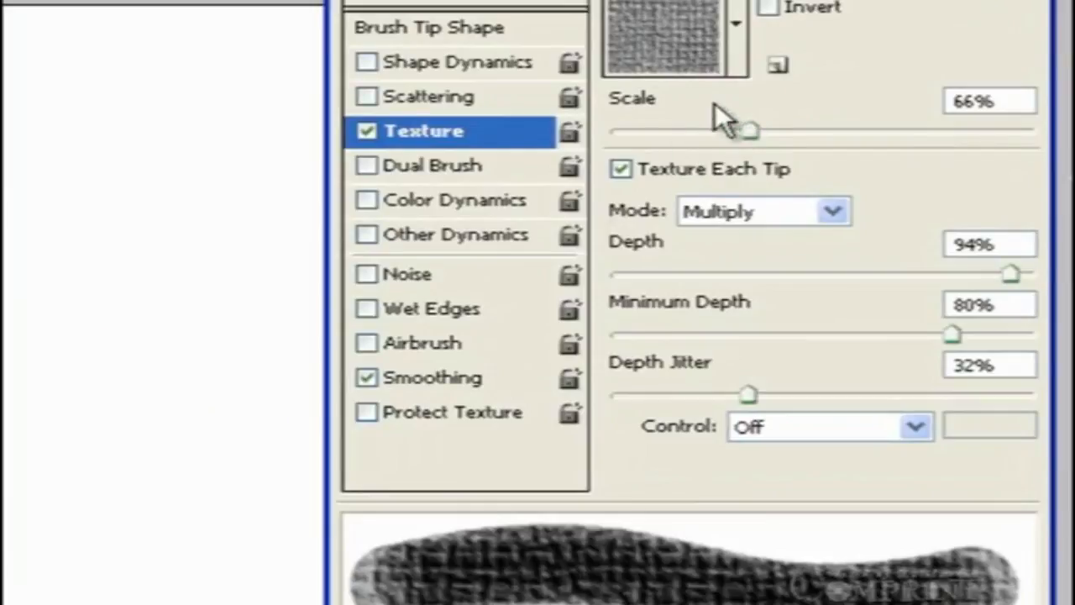
Set the texture scale to 71%, invert the texture and stamp the brush once on the canvas
{"action": "mouse_move", "coordinate": [749, 130]}
{"action": "left_mouse_down"}
{"action": "mouse_move", "coordinate": [804, 126]}
{"action": "mouse_move", "coordinate": [630, 132]}
{"action": "mouse_move", "coordinate": [921, 131]}
{"action": "mouse_move", "coordinate": [639, 132]}
{"action": "mouse_move", "coordinate": [762, 131]}
{"action": "left_mouse_up"}
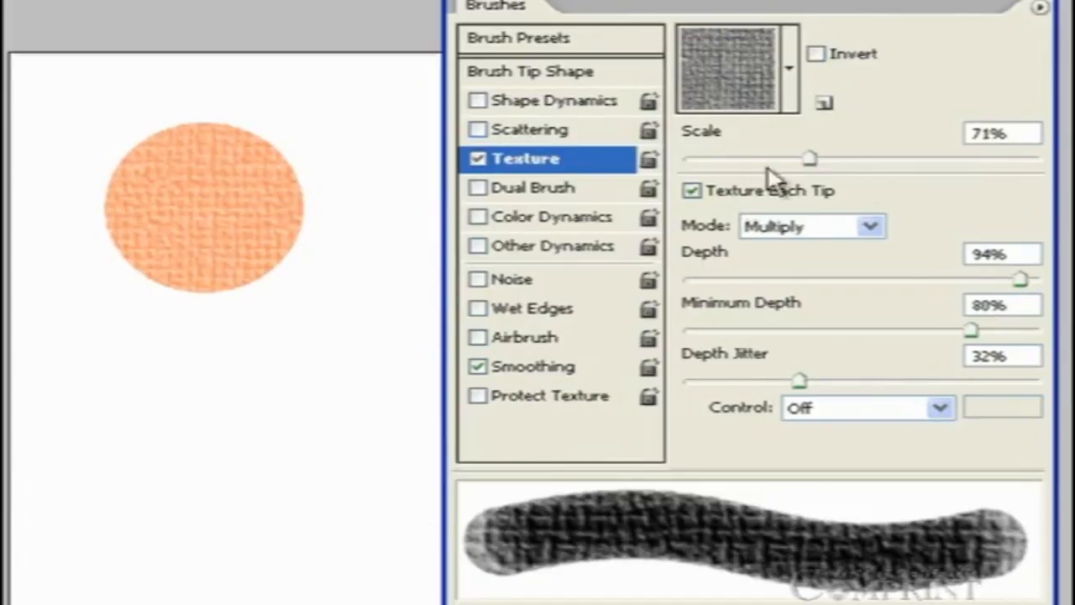
{"action": "left_click", "coordinate": [817, 53]}
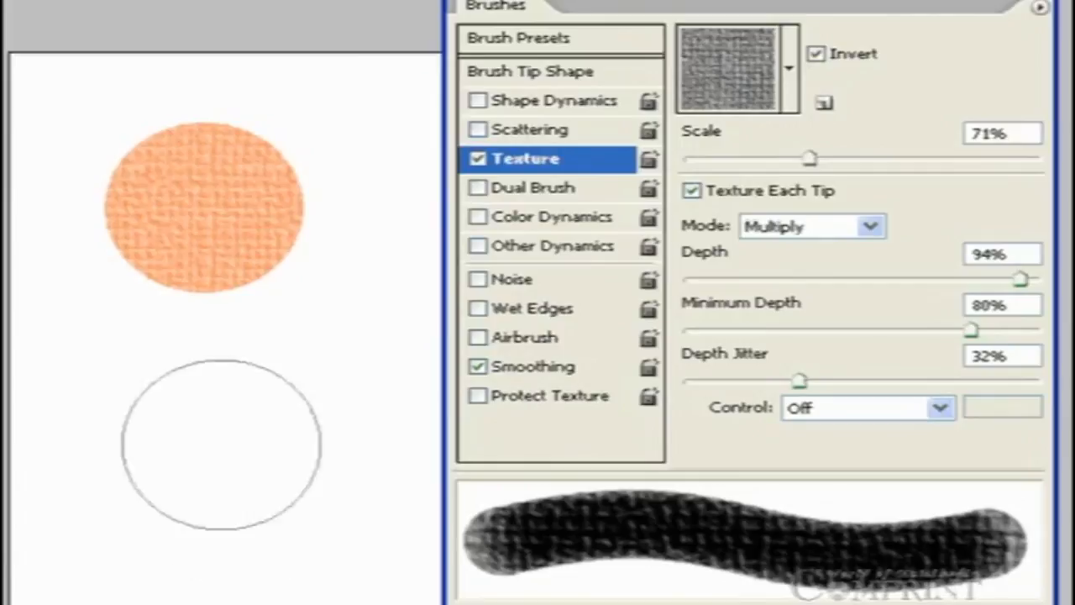
{"action": "left_click", "coordinate": [208, 416]}
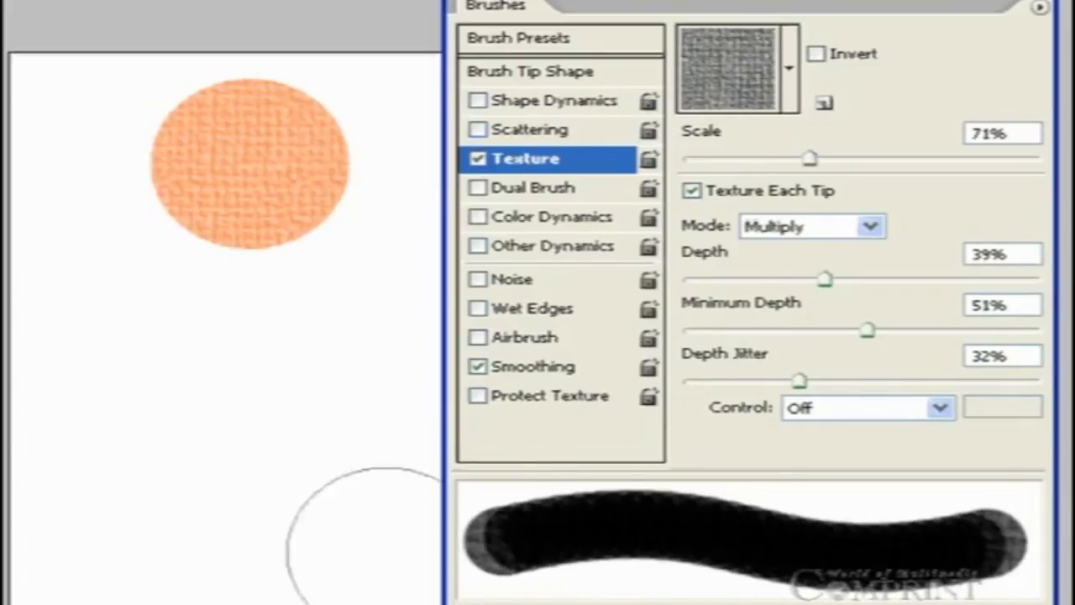
Compare texture depths by stamping the brush on the canvas at 93% depth and again at 68%
{"action": "left_click_drag", "start_coordinate": [822, 280], "coordinate": [1019, 291]}
{"action": "left_click", "coordinate": [192, 390]}
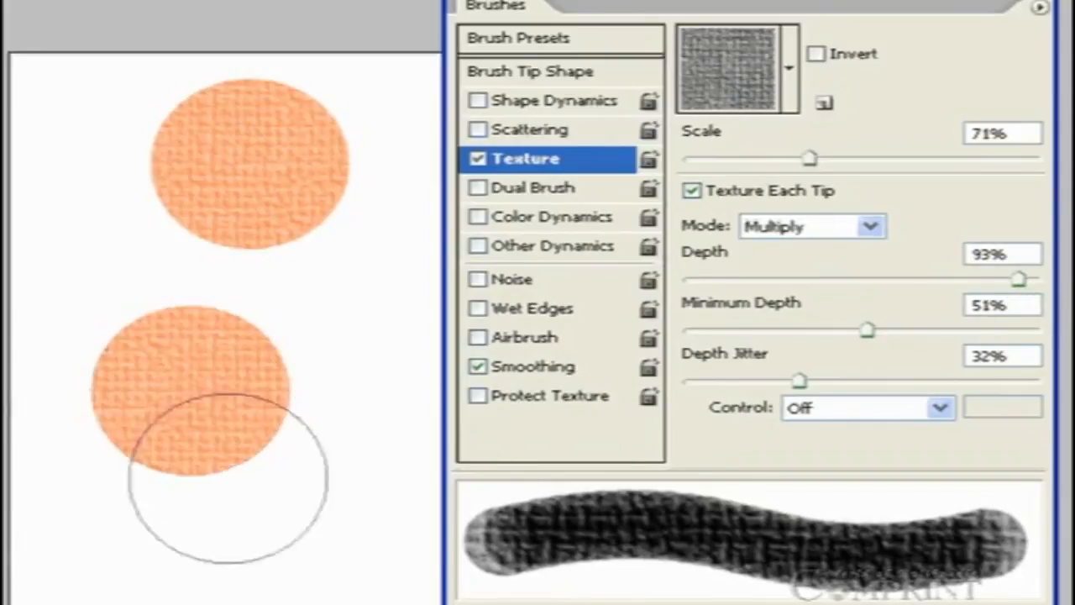
{"action": "mouse_move", "coordinate": [1019, 278]}
{"action": "left_mouse_down"}
{"action": "mouse_move", "coordinate": [829, 279]}
{"action": "mouse_move", "coordinate": [917, 271]}
{"action": "left_mouse_up"}
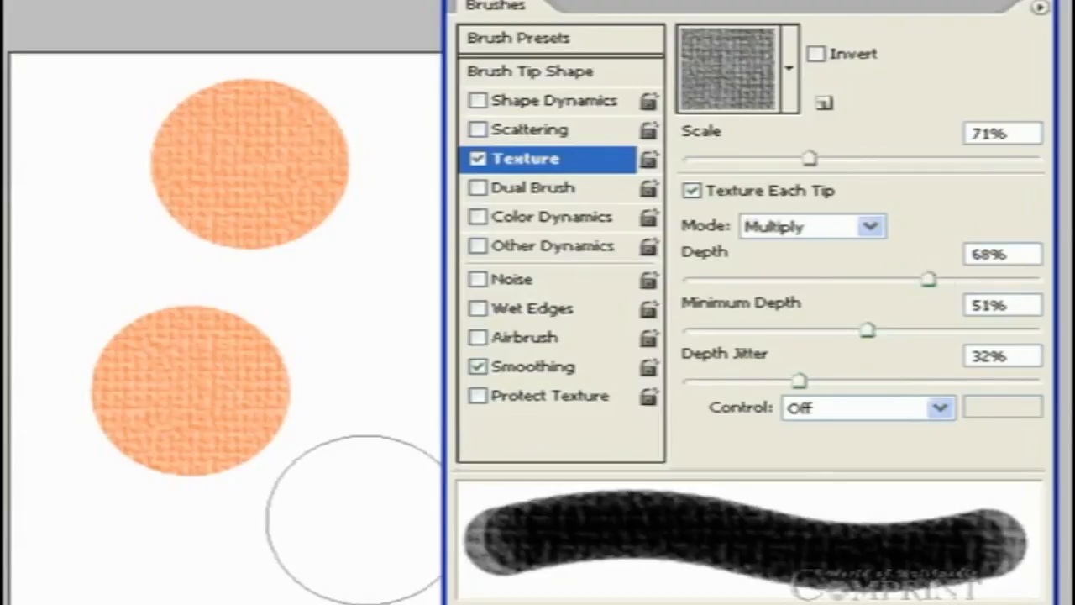
{"action": "left_click", "coordinate": [351, 516]}
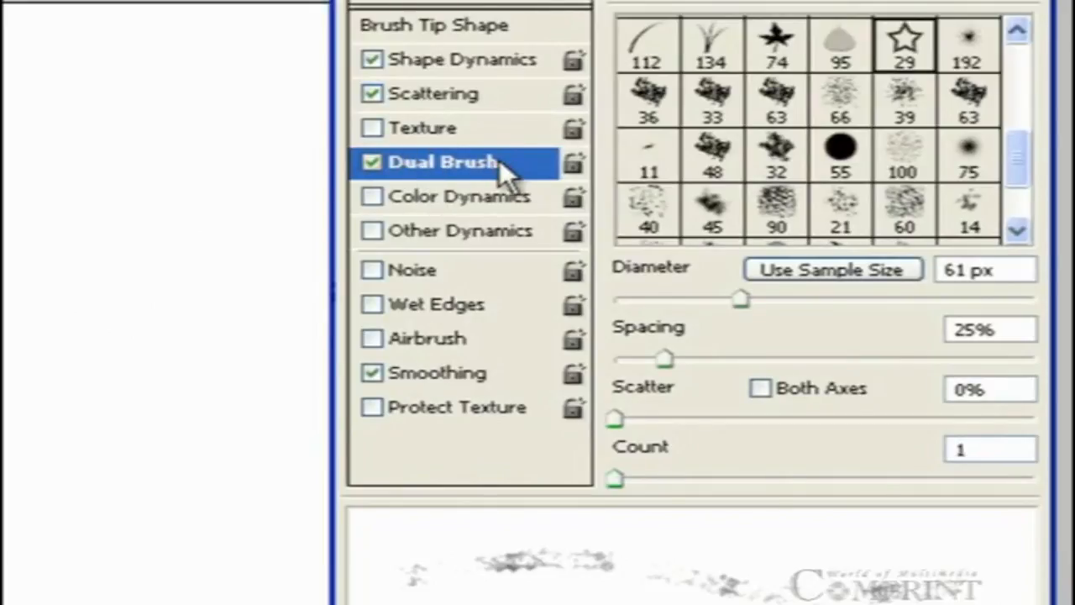
Choose the soft round 300 px brush from the brush presets
{"action": "left_click", "coordinate": [443, 7]}
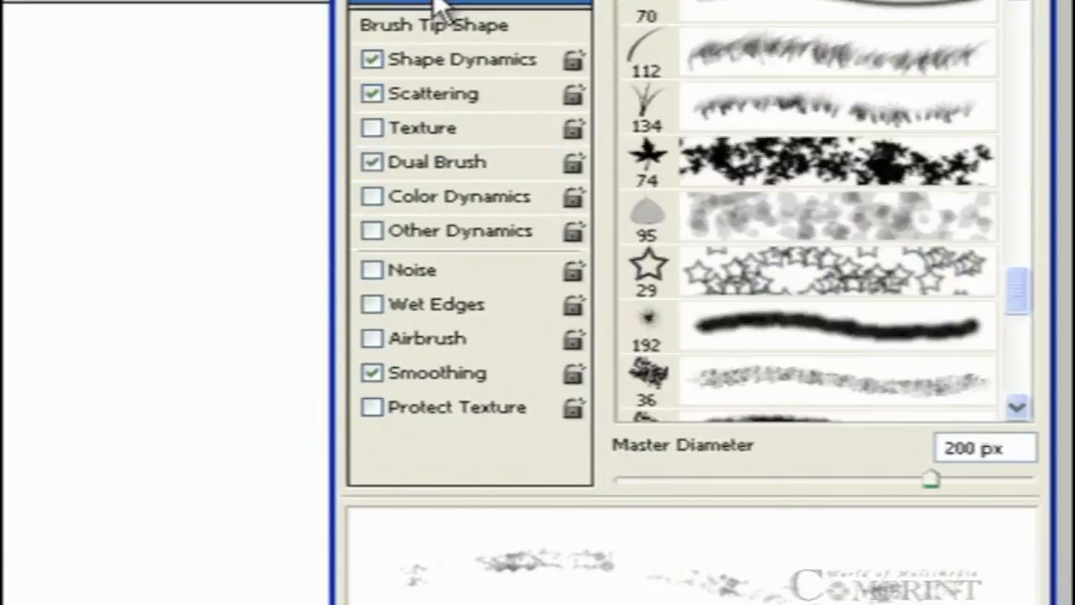
{"action": "left_click_drag", "start_coordinate": [1021, 298], "coordinate": [1027, 133]}
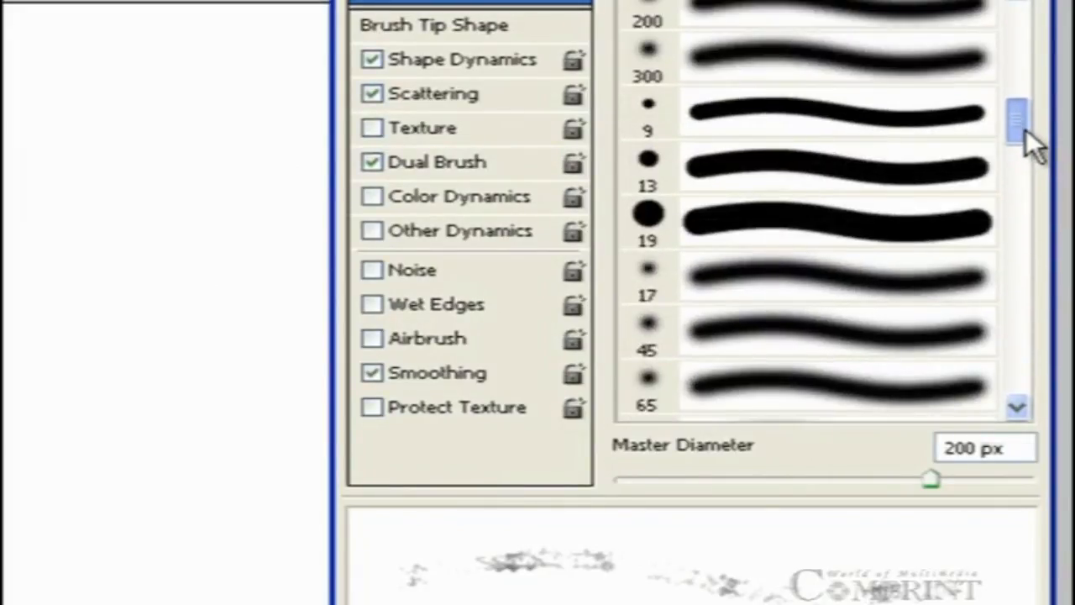
{"action": "left_click", "coordinate": [784, 223]}
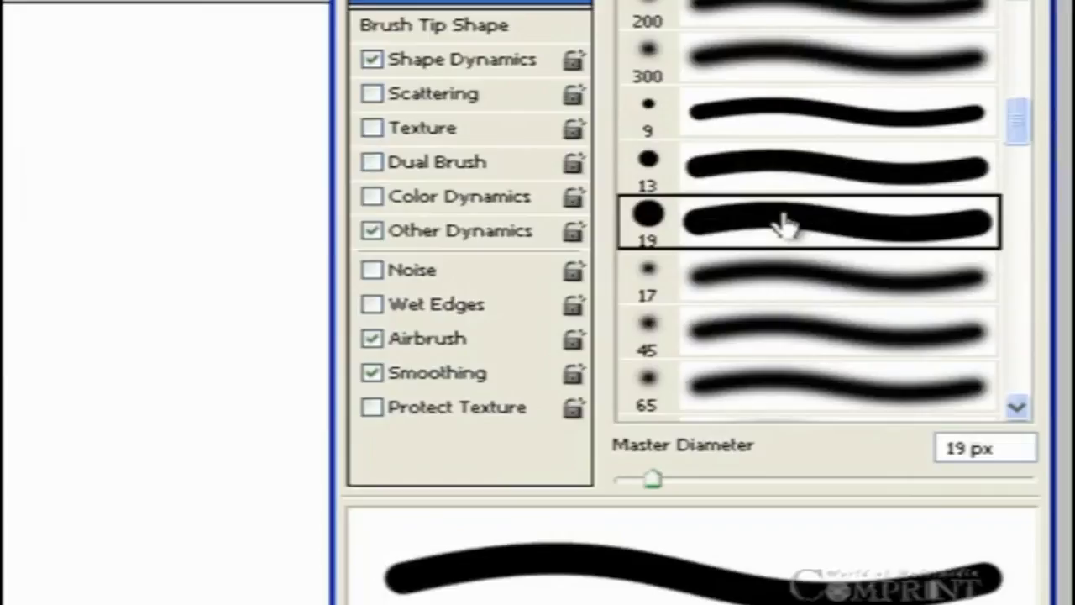
{"action": "left_click", "coordinate": [750, 61]}
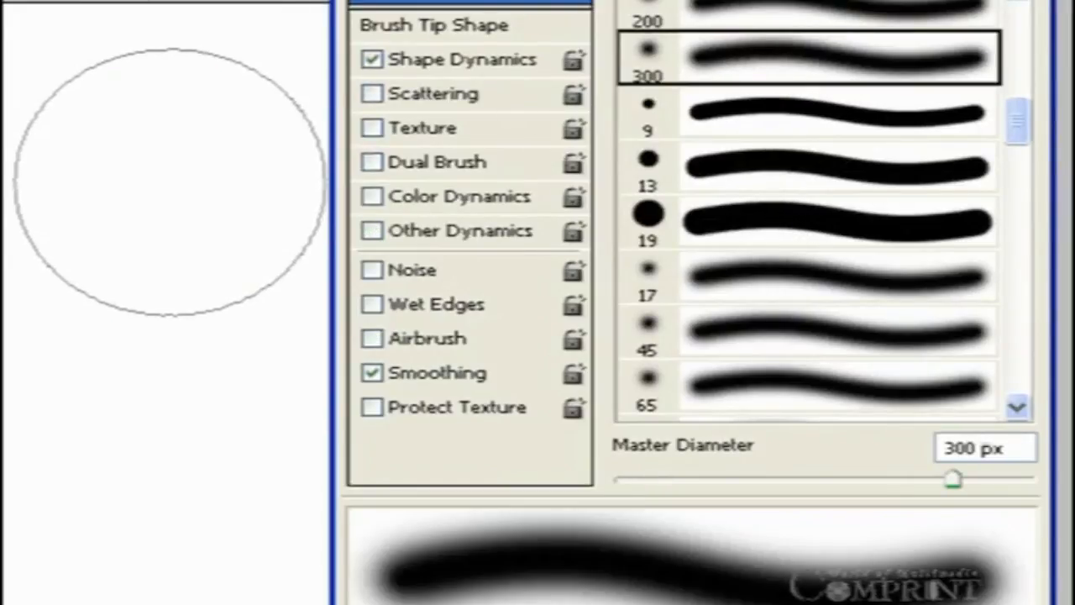
Enable Dual Brush and select the 29 px star as the second tip
{"action": "left_click", "coordinate": [477, 166]}
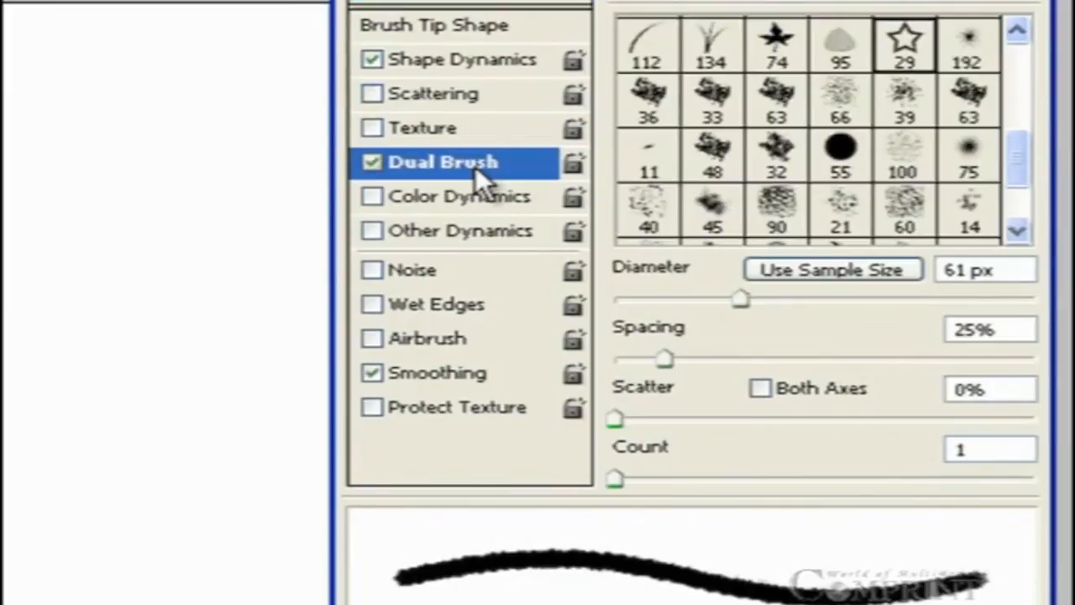
{"action": "mouse_move", "coordinate": [1019, 165]}
{"action": "left_mouse_down"}
{"action": "mouse_move", "coordinate": [1020, 139]}
{"action": "mouse_move", "coordinate": [1005, 187]}
{"action": "mouse_move", "coordinate": [993, 120]}
{"action": "mouse_move", "coordinate": [1006, 72]}
{"action": "mouse_move", "coordinate": [1010, 142]}
{"action": "mouse_move", "coordinate": [976, 143]}
{"action": "left_mouse_up"}
{"action": "left_click", "coordinate": [905, 113]}
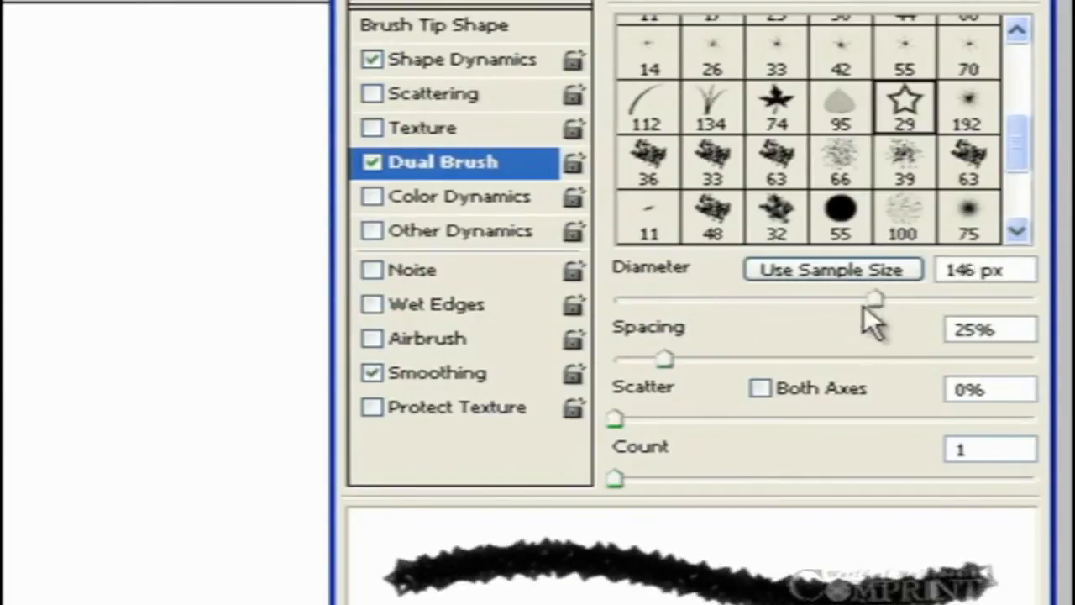
Set the dual brush diameter to 190 px, spacing to 122% and scatter to 95%, and paint a curved stroke on the canvas
{"action": "left_click_drag", "start_coordinate": [825, 301], "coordinate": [875, 301]}
{"action": "left_click_drag", "start_coordinate": [954, 298], "coordinate": [906, 307]}
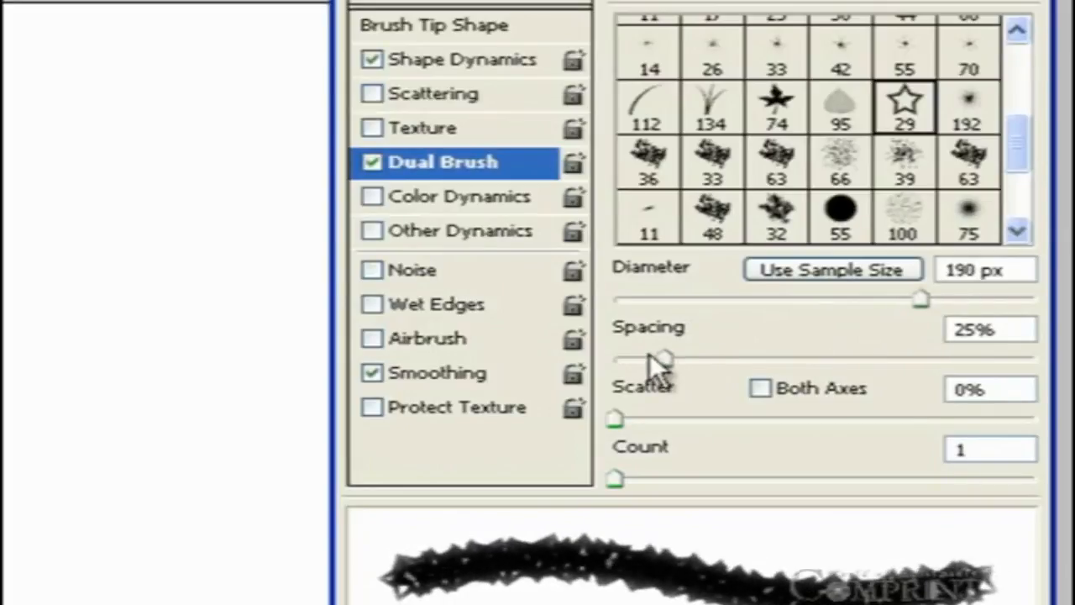
{"action": "mouse_move", "coordinate": [694, 353]}
{"action": "left_mouse_down"}
{"action": "mouse_move", "coordinate": [958, 355]}
{"action": "mouse_move", "coordinate": [850, 353]}
{"action": "left_mouse_up"}
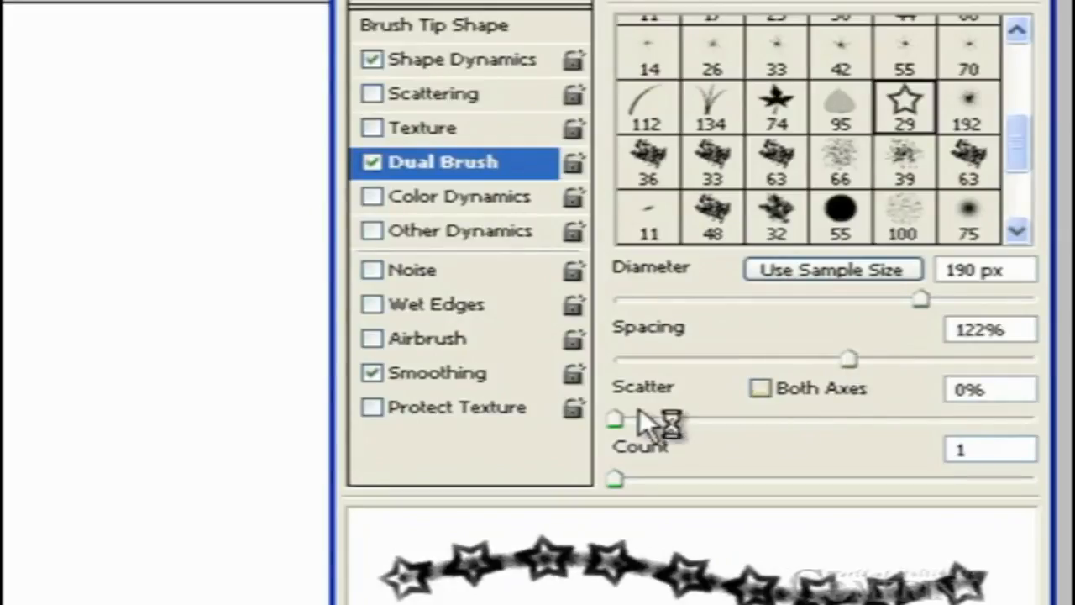
{"action": "mouse_move", "coordinate": [625, 420]}
{"action": "left_mouse_down"}
{"action": "mouse_move", "coordinate": [809, 418]}
{"action": "mouse_move", "coordinate": [593, 432]}
{"action": "mouse_move", "coordinate": [665, 432]}
{"action": "mouse_move", "coordinate": [655, 427]}
{"action": "left_mouse_up"}
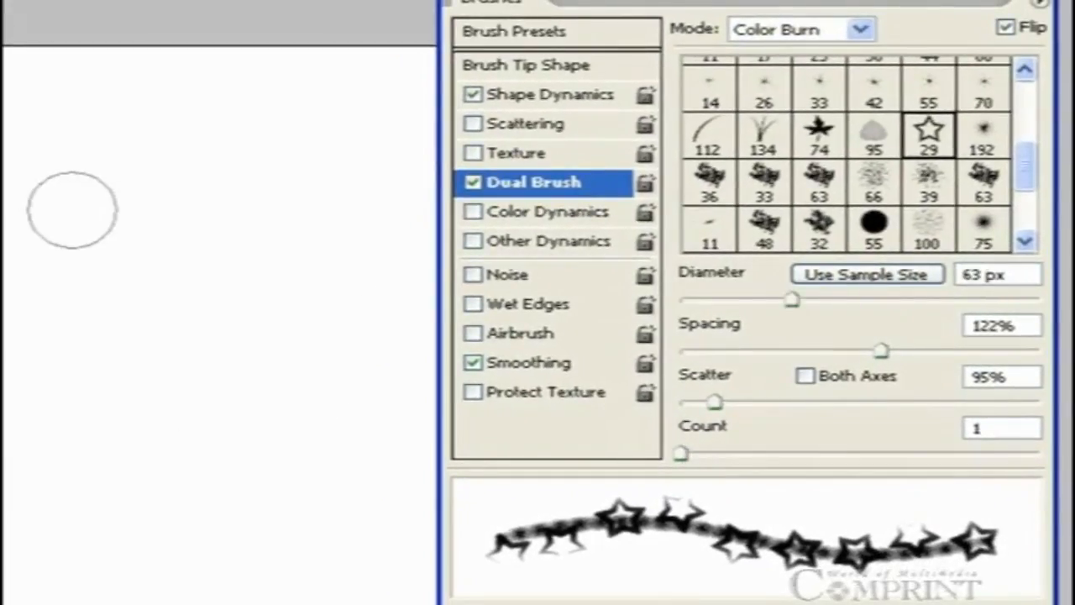
{"action": "mouse_move", "coordinate": [72, 209]}
{"action": "left_mouse_down"}
{"action": "mouse_move", "coordinate": [121, 199]}
{"action": "mouse_move", "coordinate": [207, 218]}
{"action": "mouse_move", "coordinate": [253, 245]}
{"action": "mouse_move", "coordinate": [269, 279]}
{"action": "mouse_move", "coordinate": [234, 347]}
{"action": "mouse_move", "coordinate": [156, 404]}
{"action": "mouse_move", "coordinate": [114, 453]}
{"action": "mouse_move", "coordinate": [109, 482]}
{"action": "mouse_move", "coordinate": [135, 538]}
{"action": "mouse_move", "coordinate": [248, 560]}
{"action": "mouse_move", "coordinate": [294, 545]}
{"action": "mouse_move", "coordinate": [325, 495]}
{"action": "mouse_move", "coordinate": [310, 436]}
{"action": "left_mouse_up"}
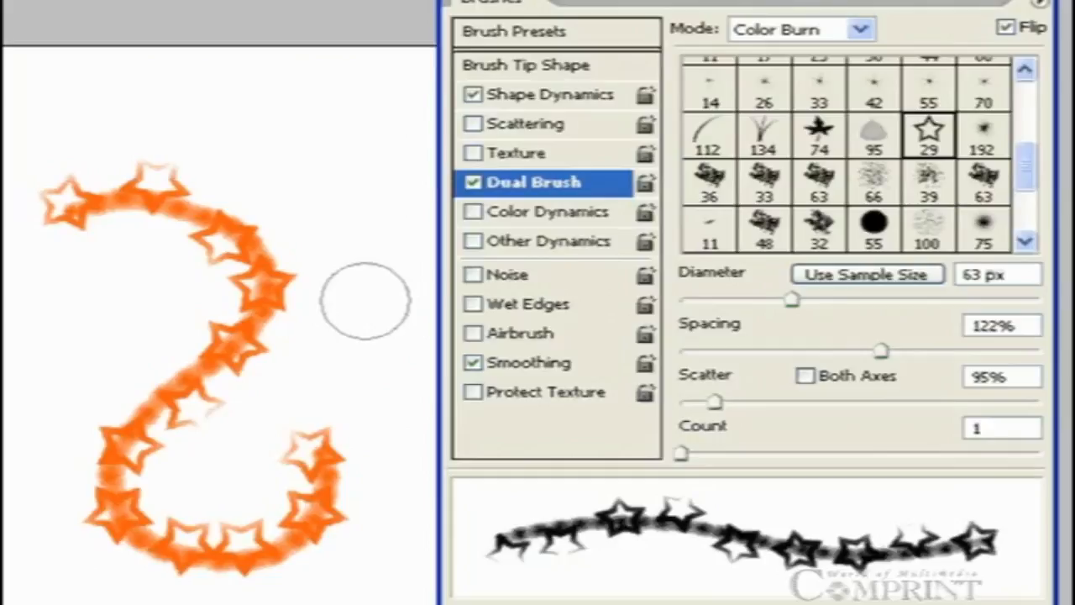
Increase the dual brush scatter to 213% and paint two more curved strokes around the first one
{"action": "left_click_drag", "start_coordinate": [706, 403], "coordinate": [756, 402]}
{"action": "mouse_move", "coordinate": [280, 108]}
{"action": "left_mouse_down"}
{"action": "mouse_move", "coordinate": [352, 173]}
{"action": "mouse_move", "coordinate": [365, 208]}
{"action": "mouse_move", "coordinate": [369, 237]}
{"action": "mouse_move", "coordinate": [341, 295]}
{"action": "mouse_move", "coordinate": [344, 341]}
{"action": "mouse_move", "coordinate": [384, 413]}
{"action": "mouse_move", "coordinate": [399, 504]}
{"action": "mouse_move", "coordinate": [390, 559]}
{"action": "mouse_move", "coordinate": [324, 601]}
{"action": "left_mouse_up"}
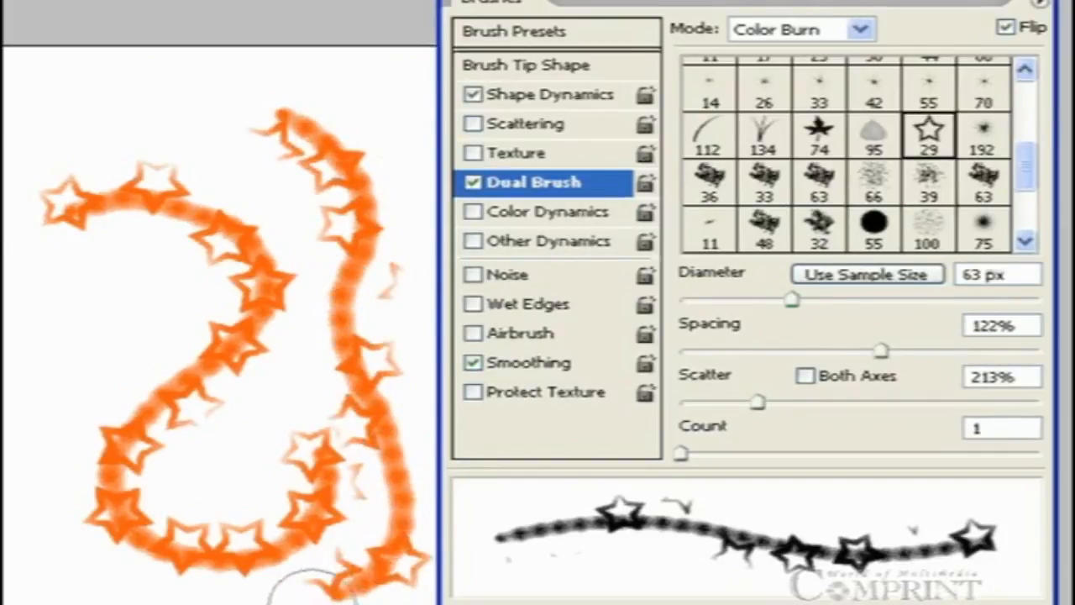
{"action": "mouse_move", "coordinate": [117, 586]}
{"action": "left_mouse_down"}
{"action": "mouse_move", "coordinate": [55, 582]}
{"action": "mouse_move", "coordinate": [4, 481]}
{"action": "mouse_move", "coordinate": [8, 393]}
{"action": "mouse_move", "coordinate": [46, 329]}
{"action": "mouse_move", "coordinate": [97, 297]}
{"action": "mouse_move", "coordinate": [135, 303]}
{"action": "left_mouse_up"}
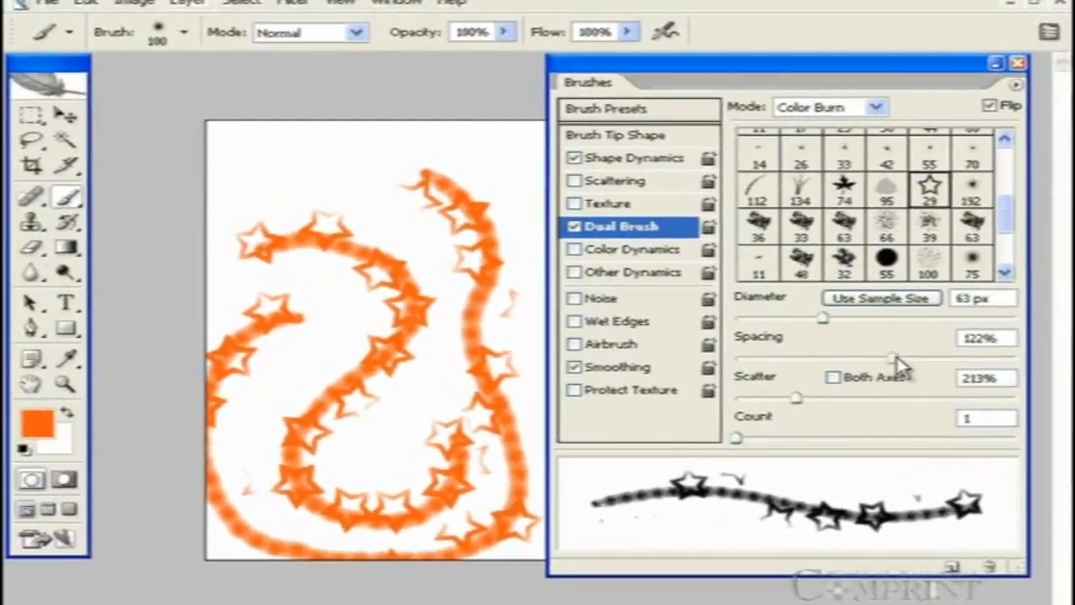
Reduce the dual brush spacing to 49% and paint a wavy stroke along the upper edge of the canvas
{"action": "mouse_move", "coordinate": [884, 351]}
{"action": "left_mouse_down"}
{"action": "mouse_move", "coordinate": [814, 355]}
{"action": "mouse_move", "coordinate": [808, 365]}
{"action": "left_mouse_up"}
{"action": "mouse_move", "coordinate": [206, 137]}
{"action": "left_mouse_down"}
{"action": "mouse_move", "coordinate": [283, 177]}
{"action": "mouse_move", "coordinate": [342, 150]}
{"action": "mouse_move", "coordinate": [421, 140]}
{"action": "mouse_move", "coordinate": [475, 153]}
{"action": "mouse_move", "coordinate": [476, 173]}
{"action": "left_mouse_up"}
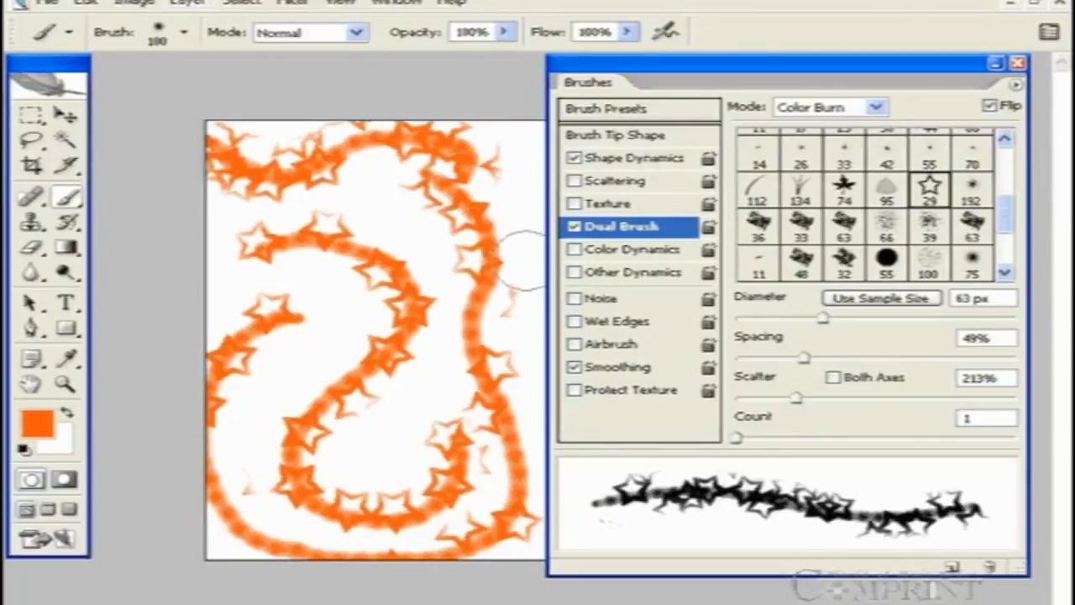